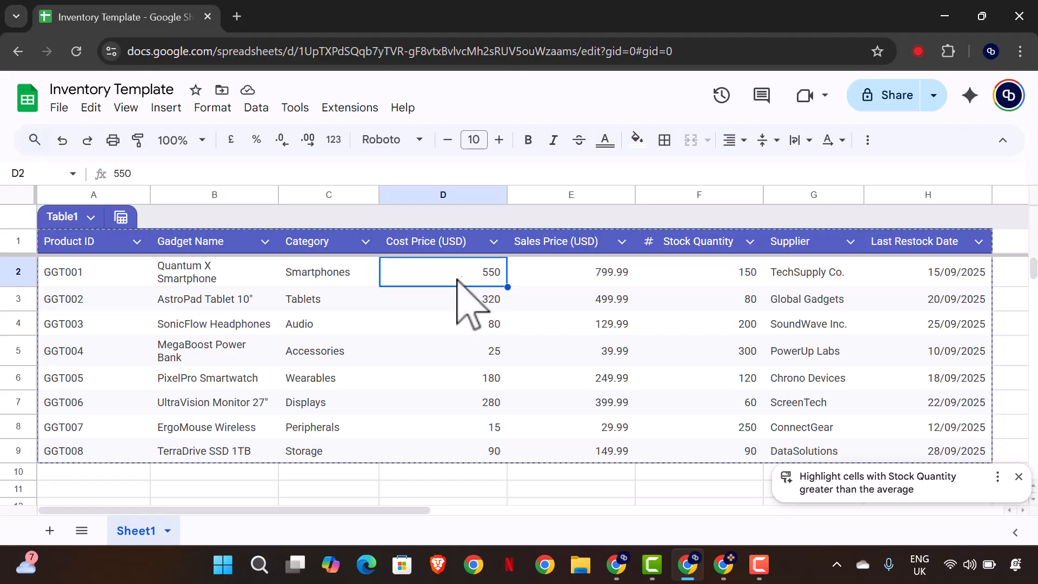
- Ask Gemini to "Calculate the total cost price in the inventory" for Table1
click(971, 95)
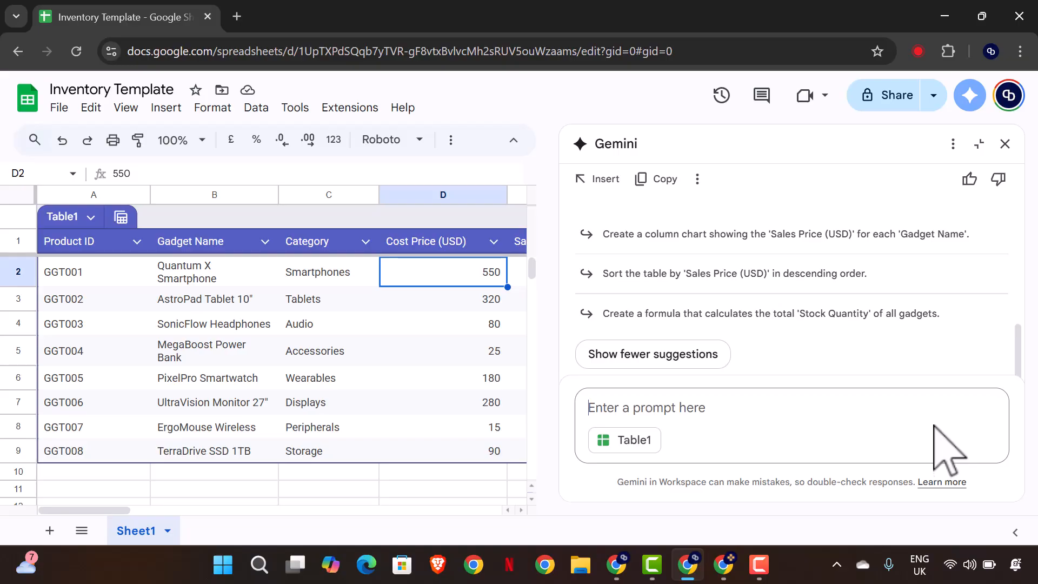
text(Calculate )
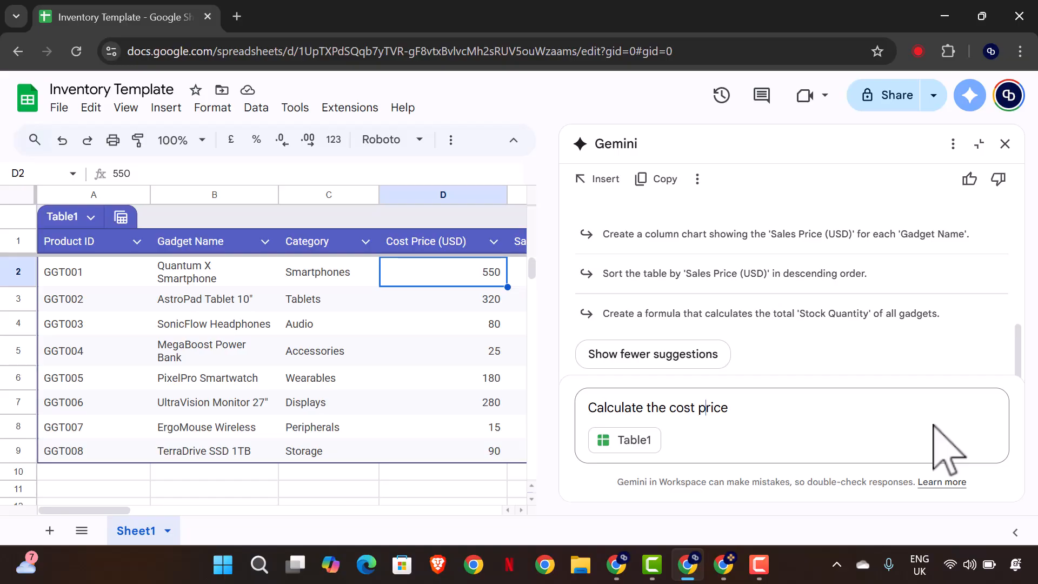
text(the total cost)
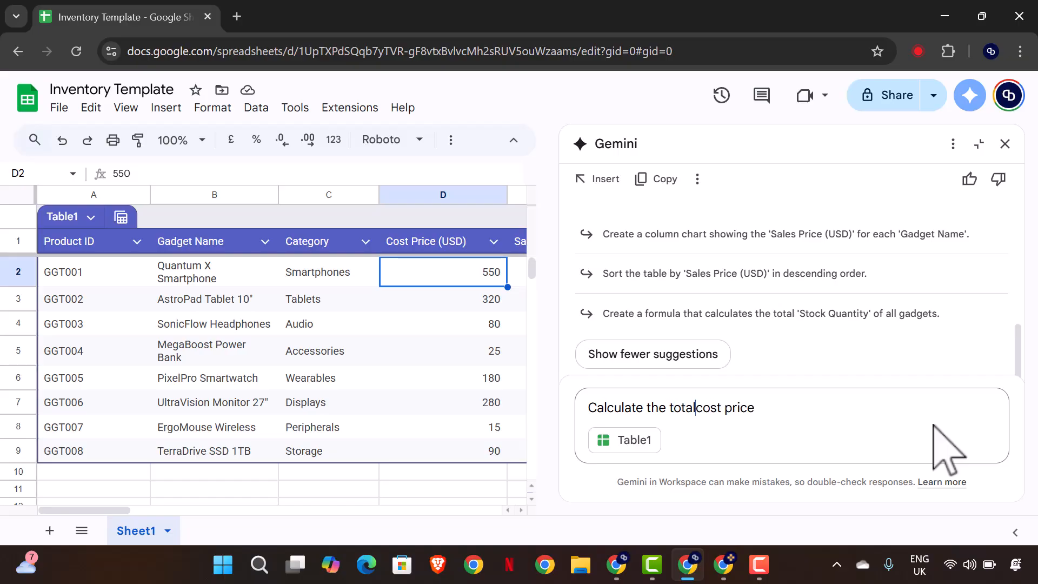
text( price in the inventory)
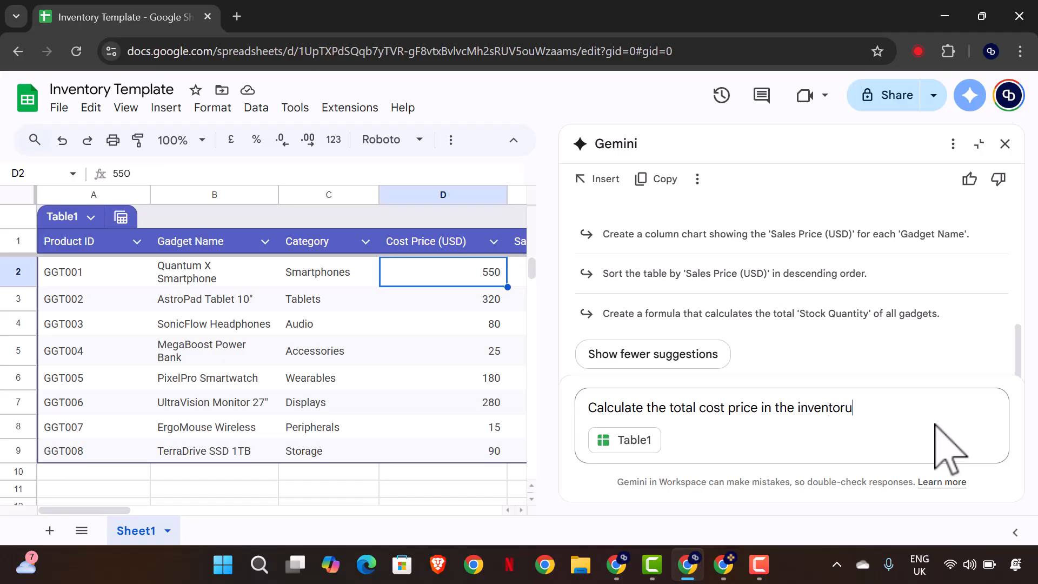
key(Return)
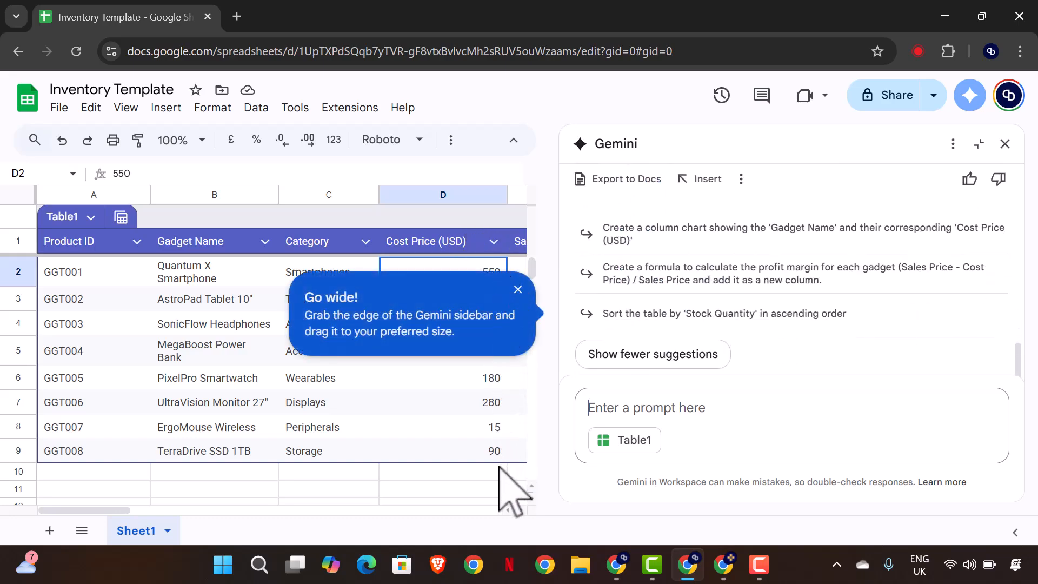
scroll(509, 411, down, 2)
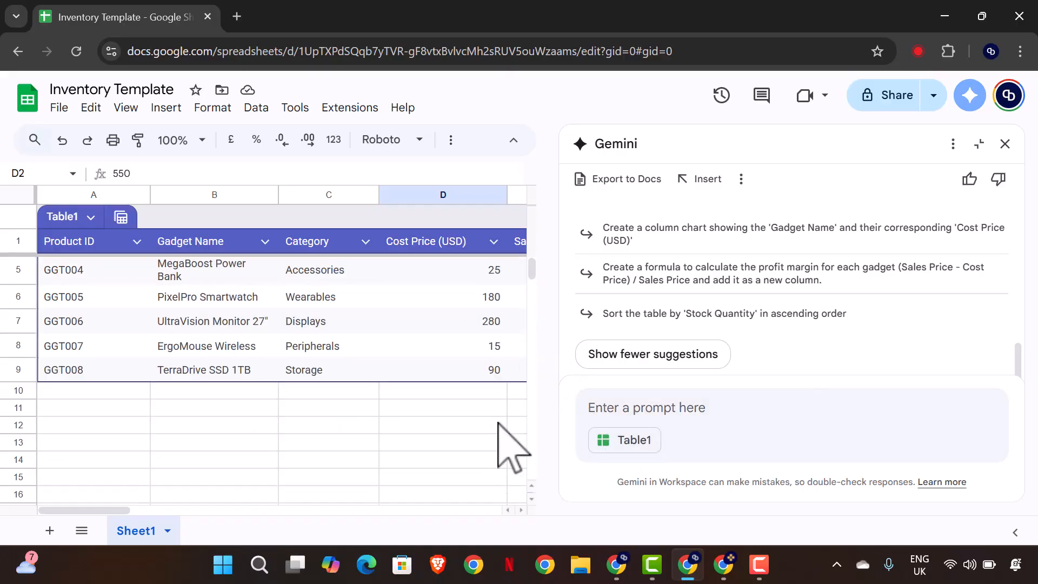
scroll(630, 324, up, 5)
scroll(736, 340, down, 3)
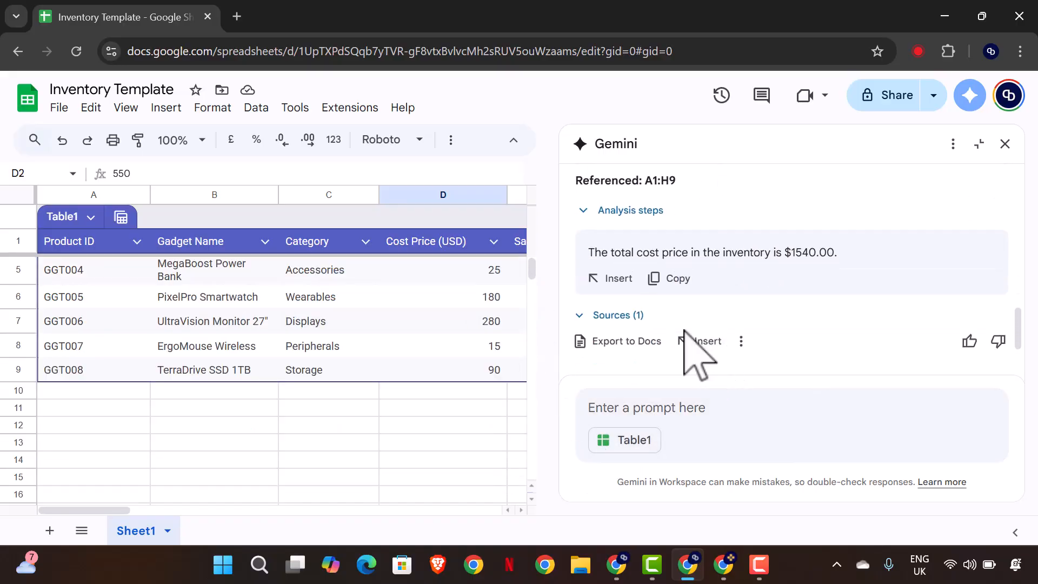
click(700, 341)
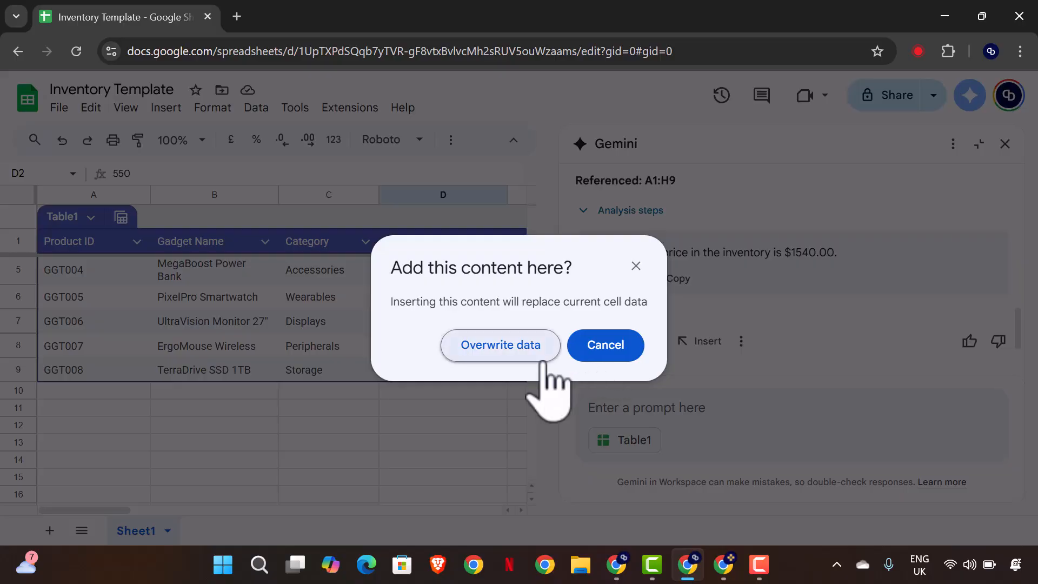
click(634, 267)
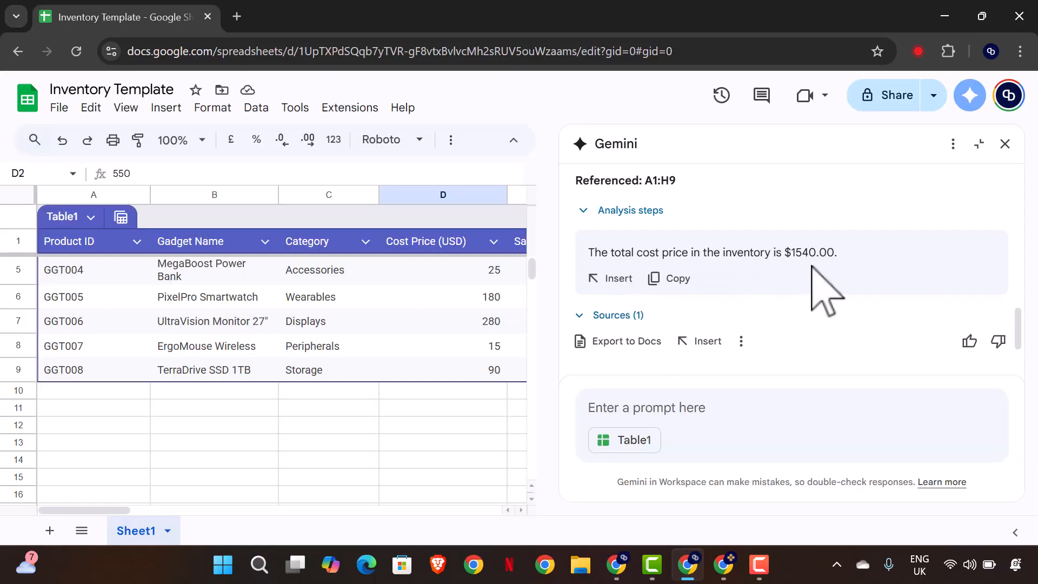
- Have Gemini add a total with the prompt "Create a formula in the table to sum up the cost price"
click(720, 406)
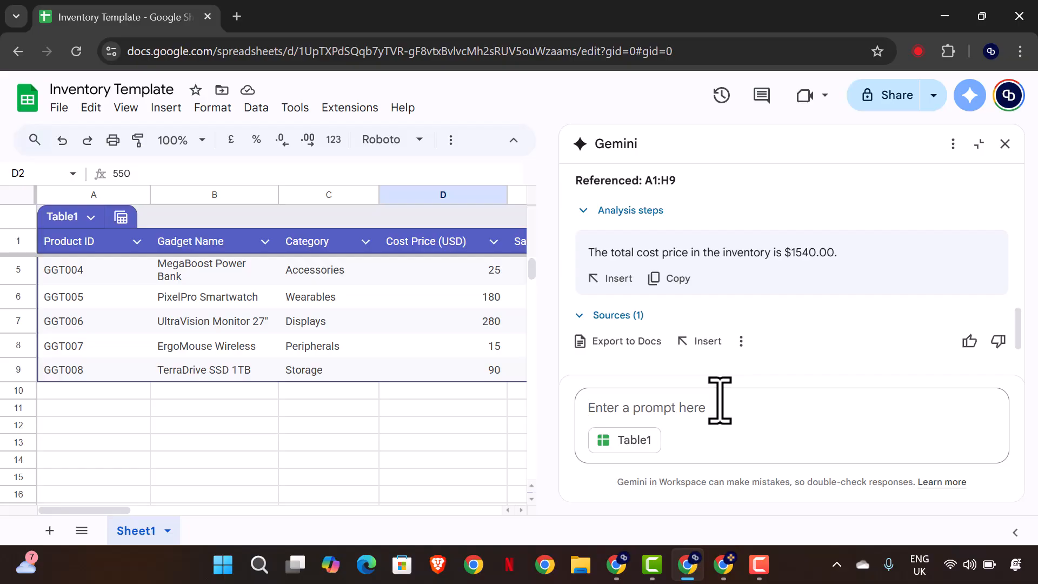
text(Create a formula in the table to)
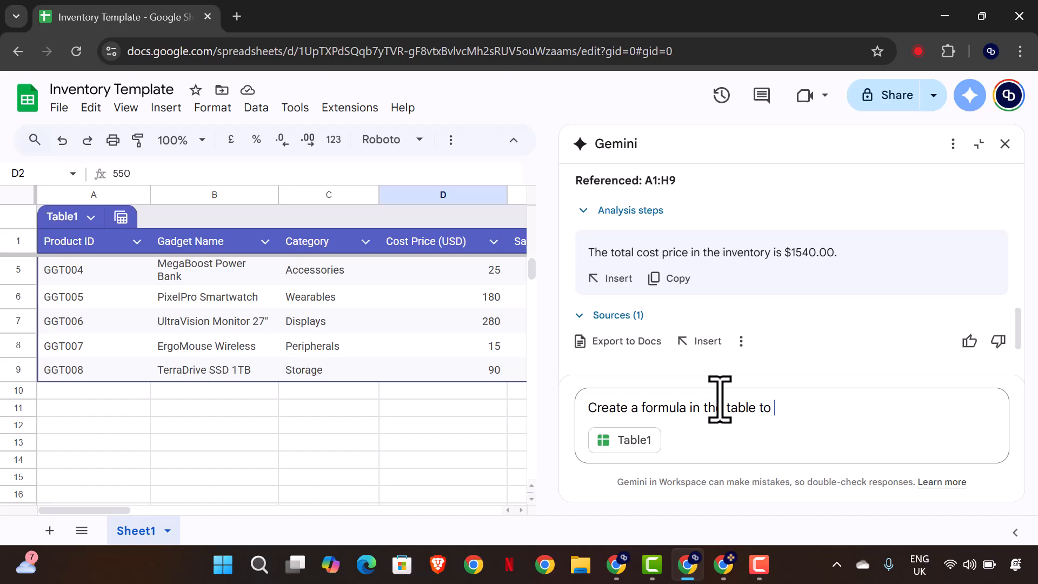
text(m up the cost price)
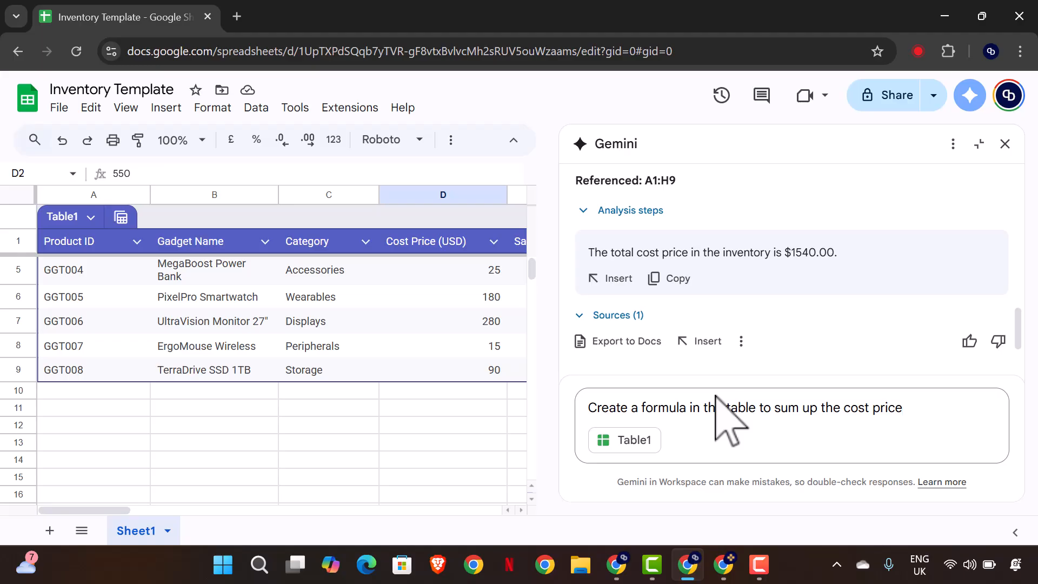
key(Return)
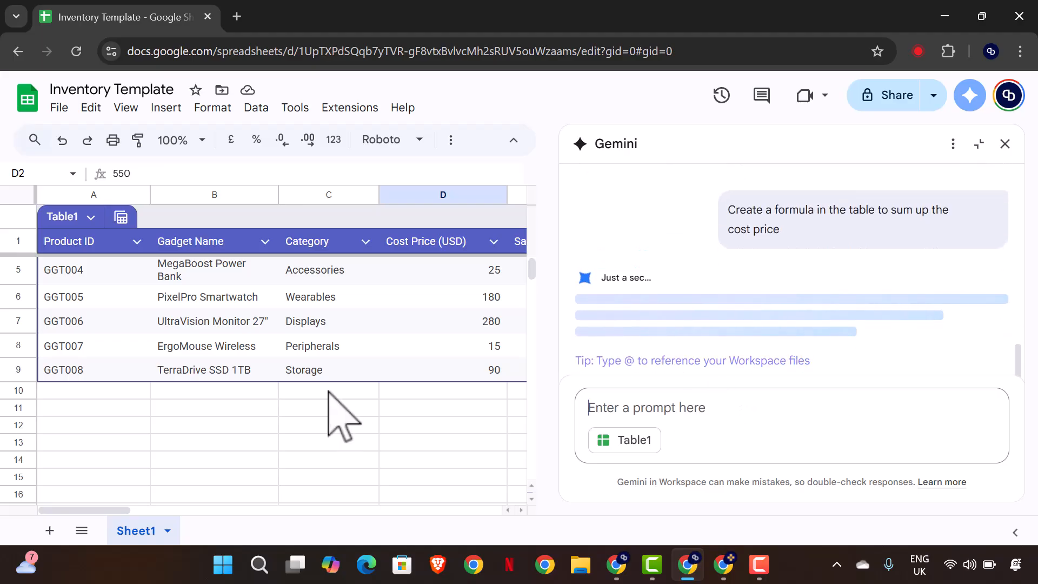
click(646, 252)
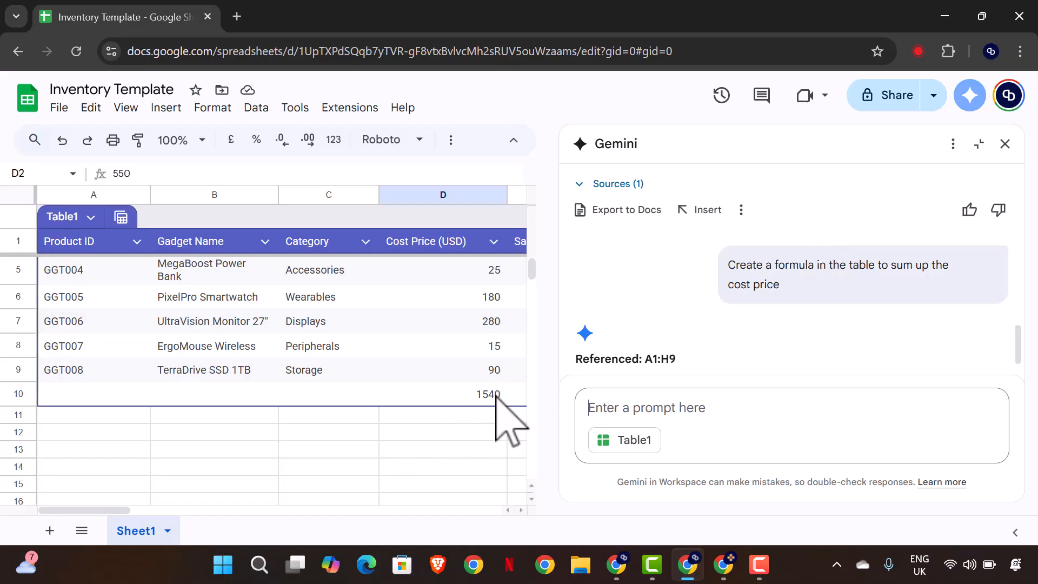
scroll(628, 297, up, 7)
scroll(658, 277, up, 1)
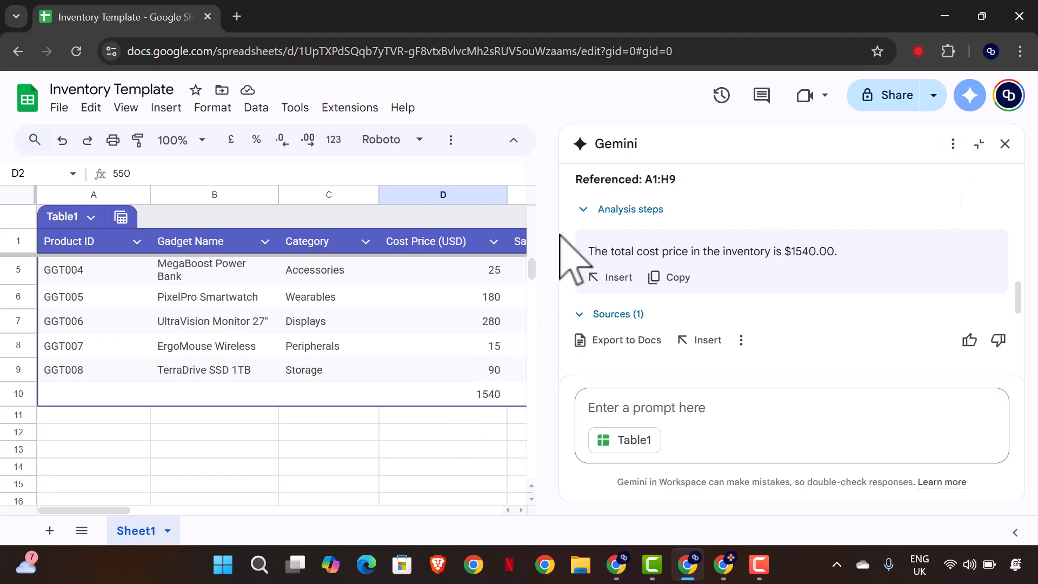
- Shrink the Gemini pane, select cell E10, and prompt Gemini with "Create a formula to sum up sales prices"
click(979, 145)
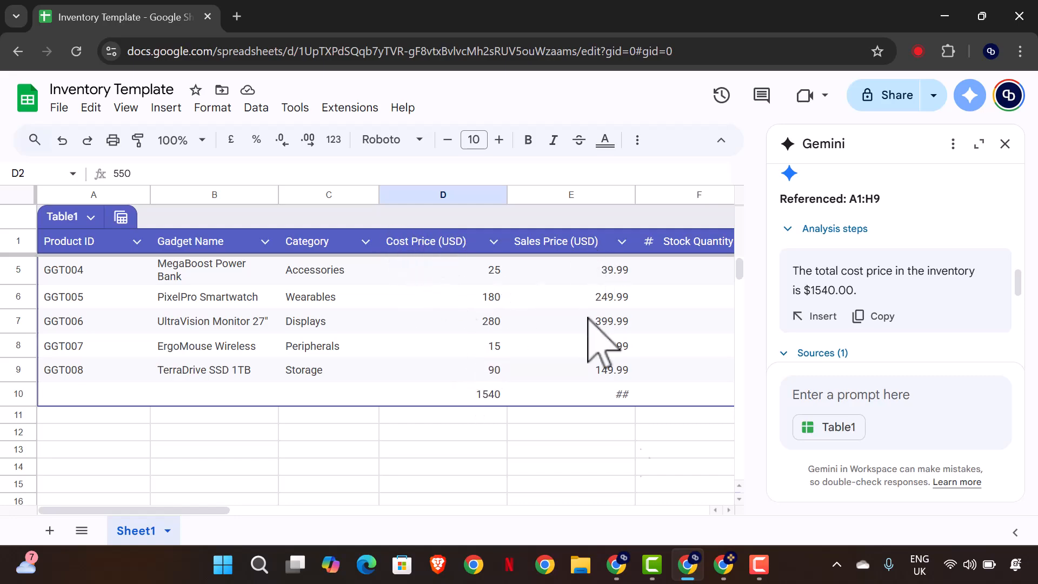
click(624, 398)
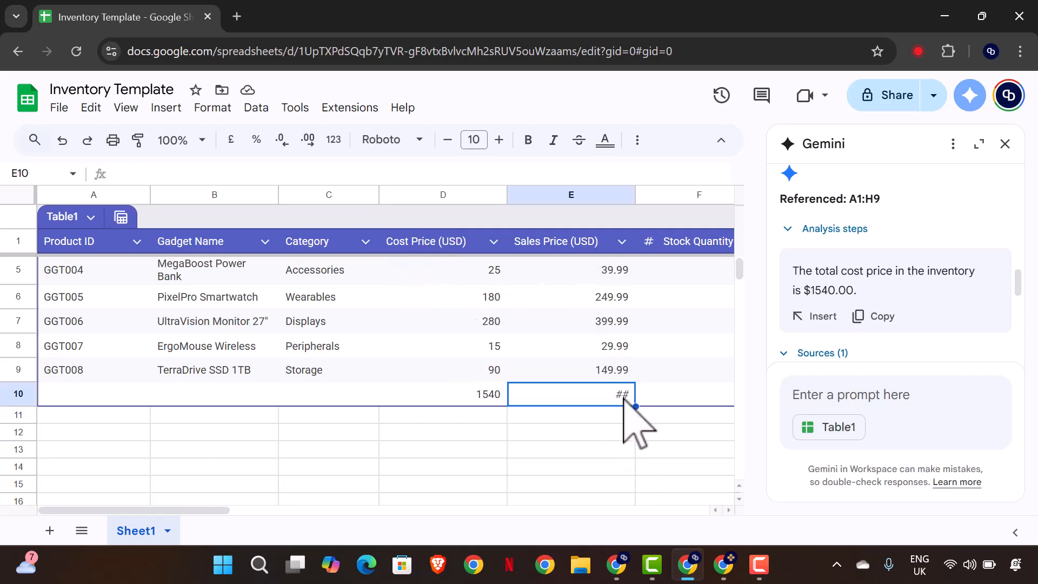
scroll(835, 347, up, 3)
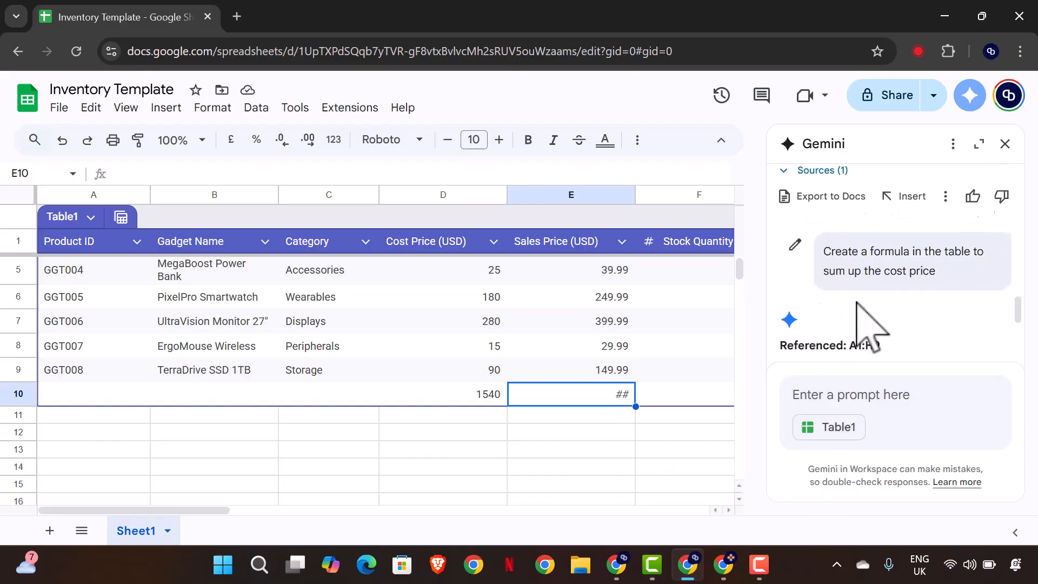
scroll(856, 300, down, 5)
click(847, 395)
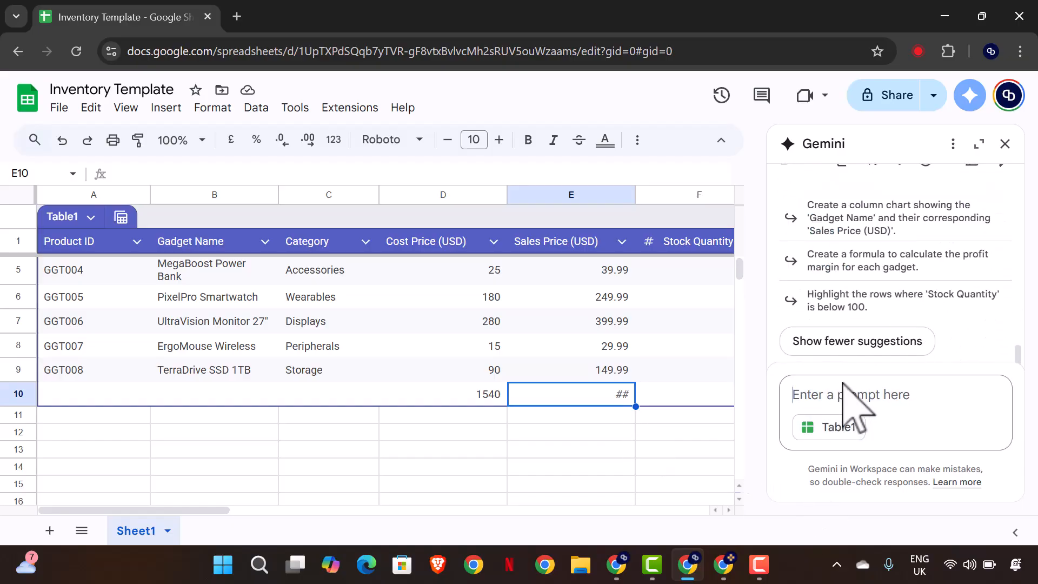
text(Create a formula to sum)
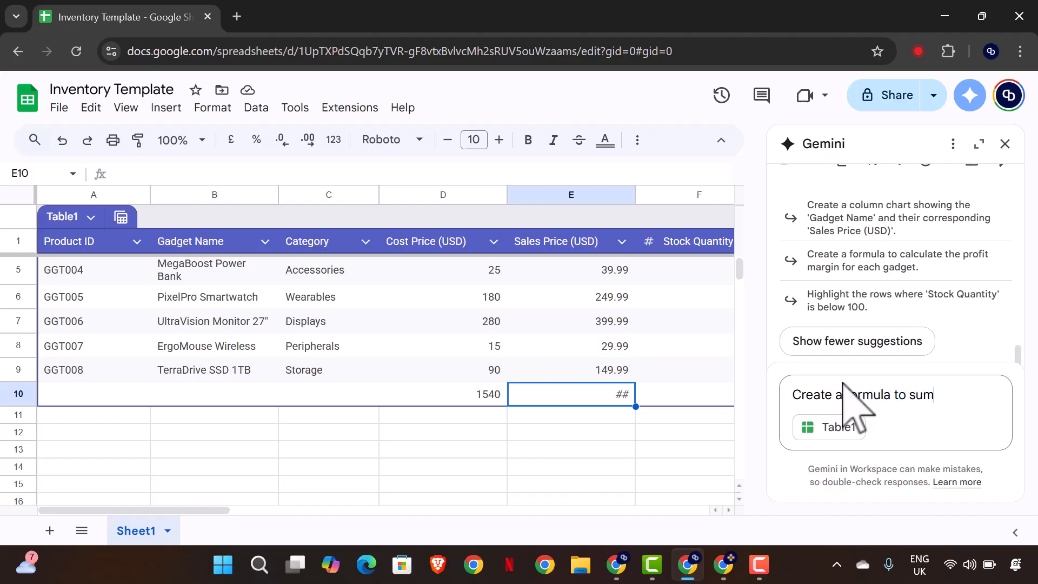
text(up sales prices)
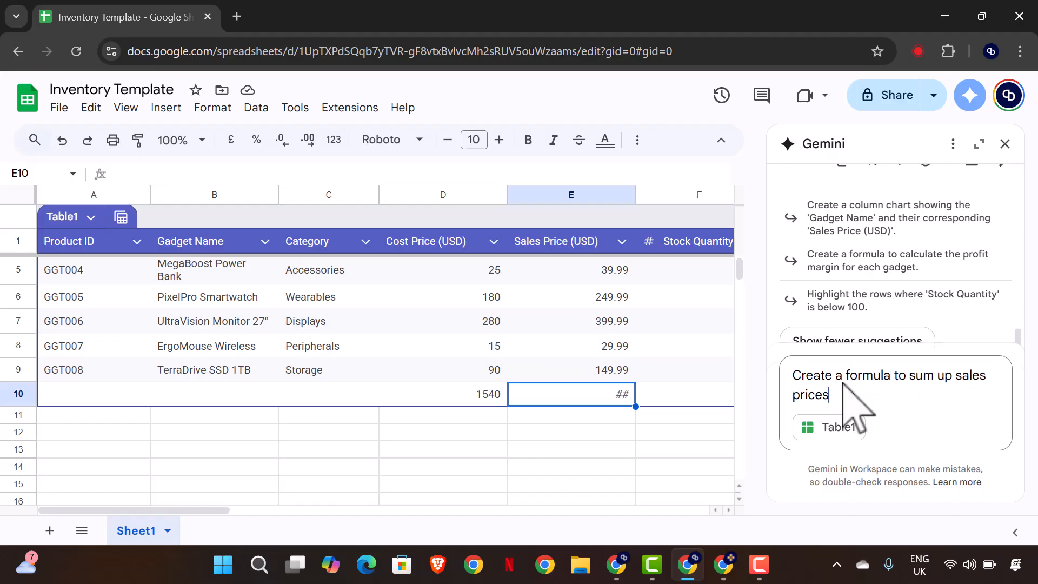
key(Return)
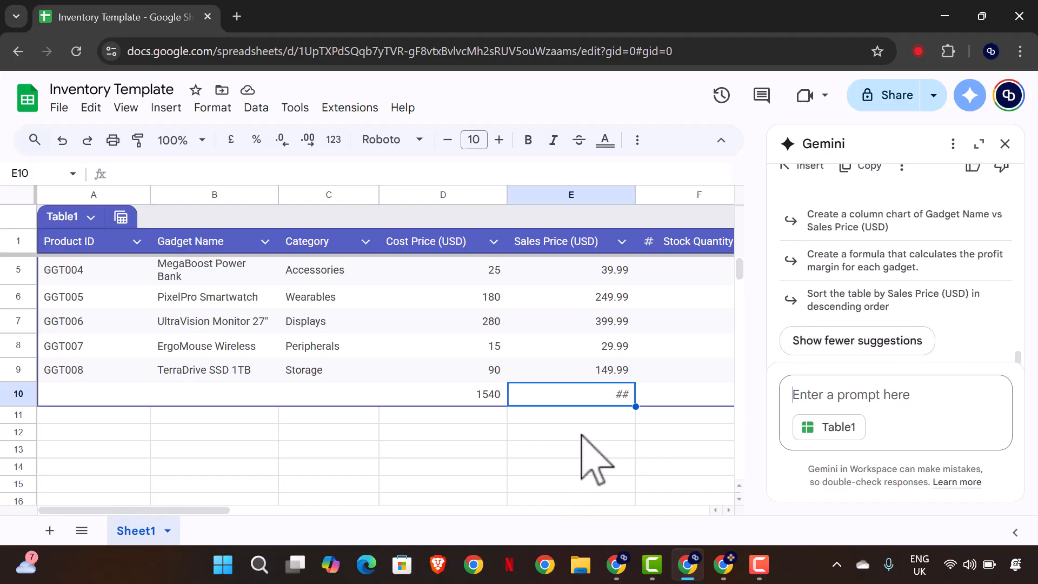
- Insert Gemini's suggested formula =SUM(E2:E9) into cell E10 under the Sales Price column
click(624, 397)
click(857, 341)
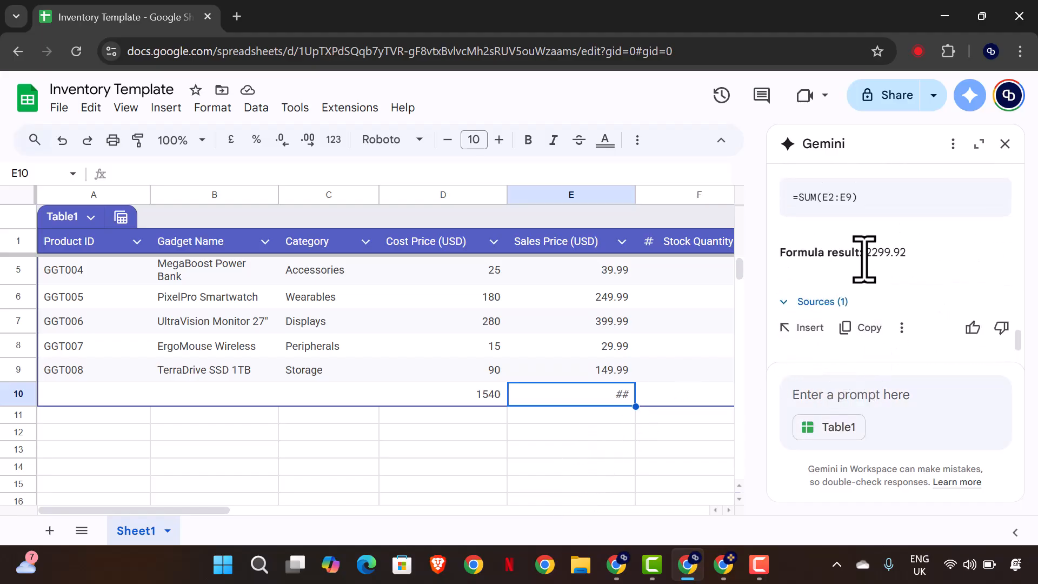
scroll(863, 257, up, 5)
scroll(862, 259, down, 2)
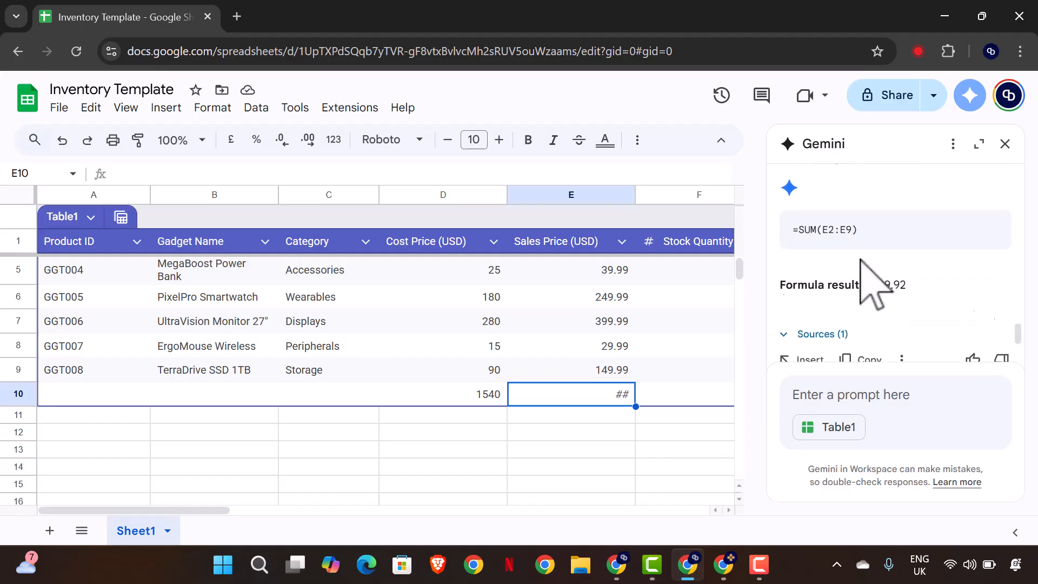
scroll(865, 270, down, 3)
scroll(841, 253, down, 1)
scroll(834, 245, down, 1)
scroll(822, 242, up, 2)
click(805, 248)
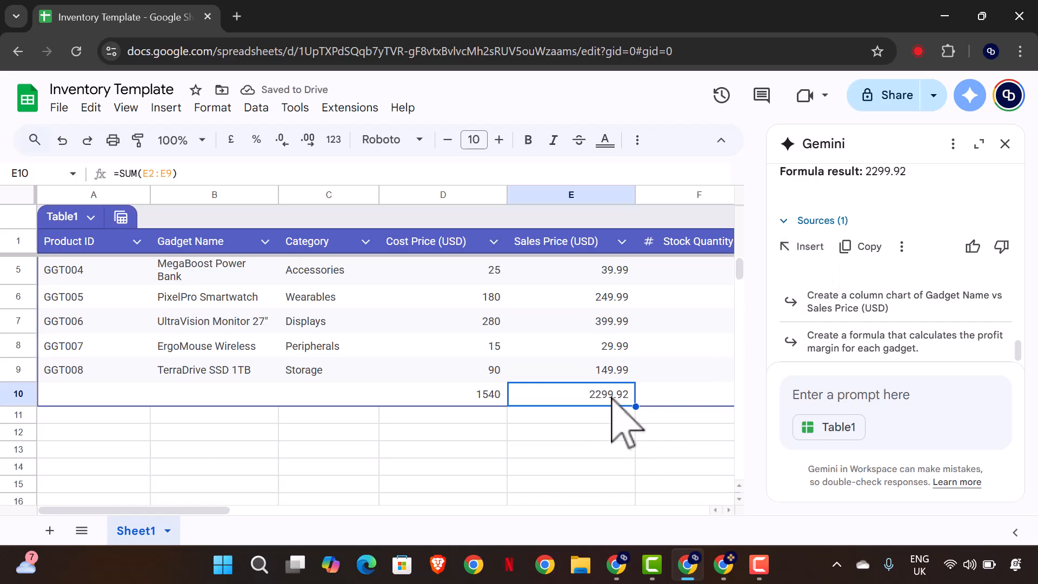
- Prompt Gemini with "Create a new column that gives a profit margin, and a formula to sum up the profit margin."
click(815, 394)
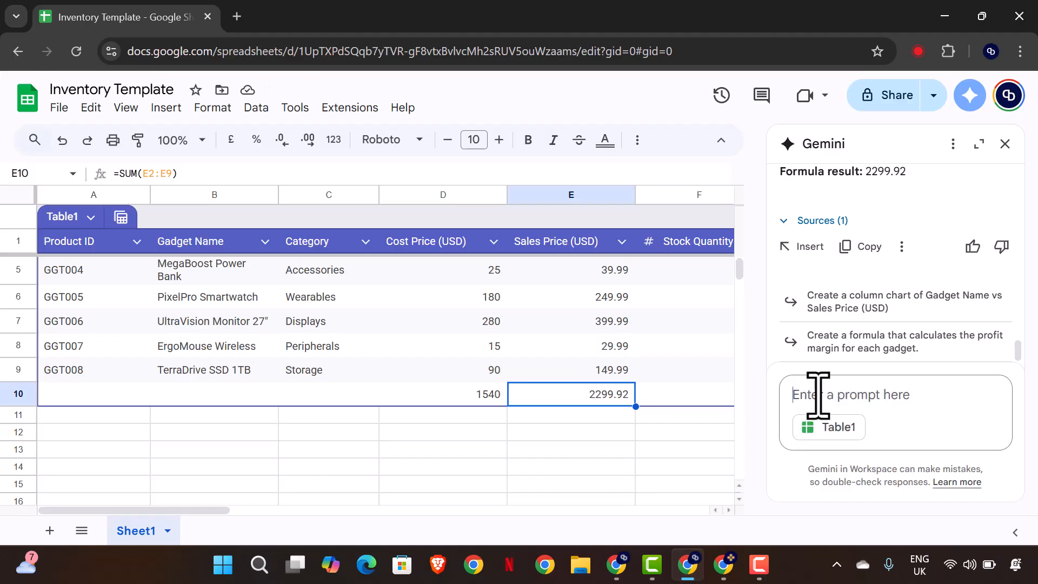
text(Create a new column that gives)
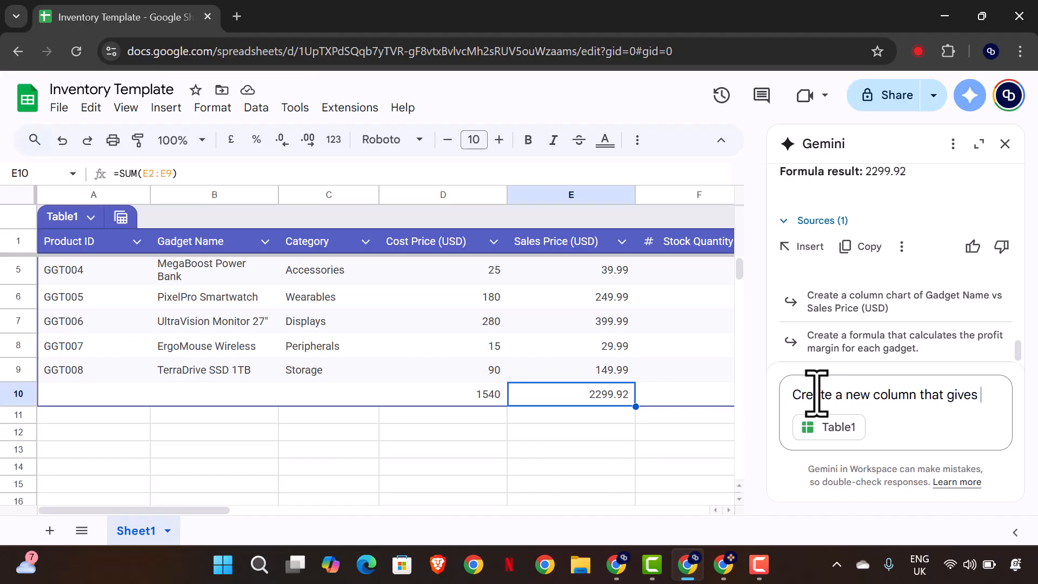
text(profit marh)
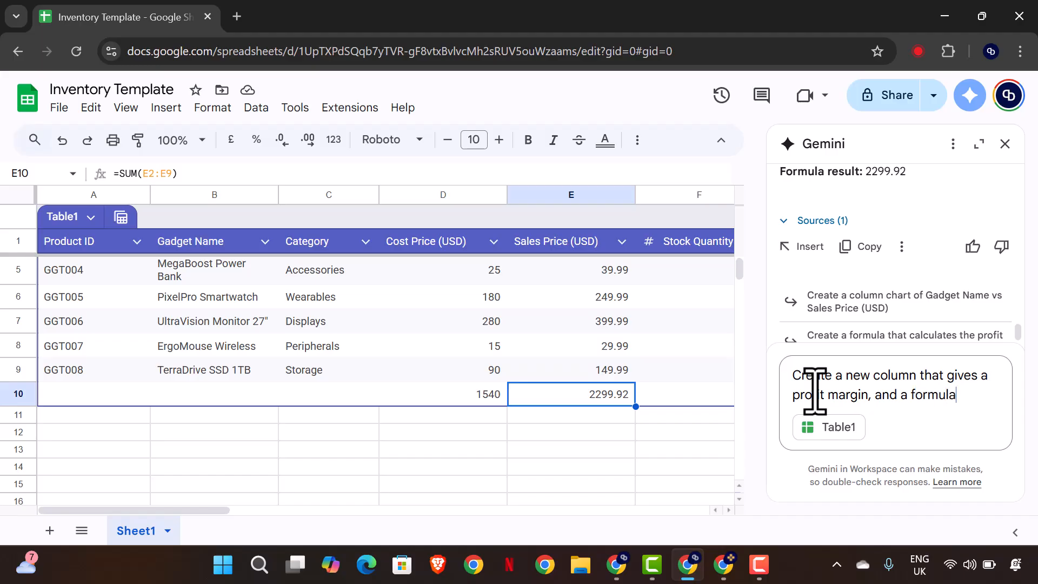
text(um up the profit margin.)
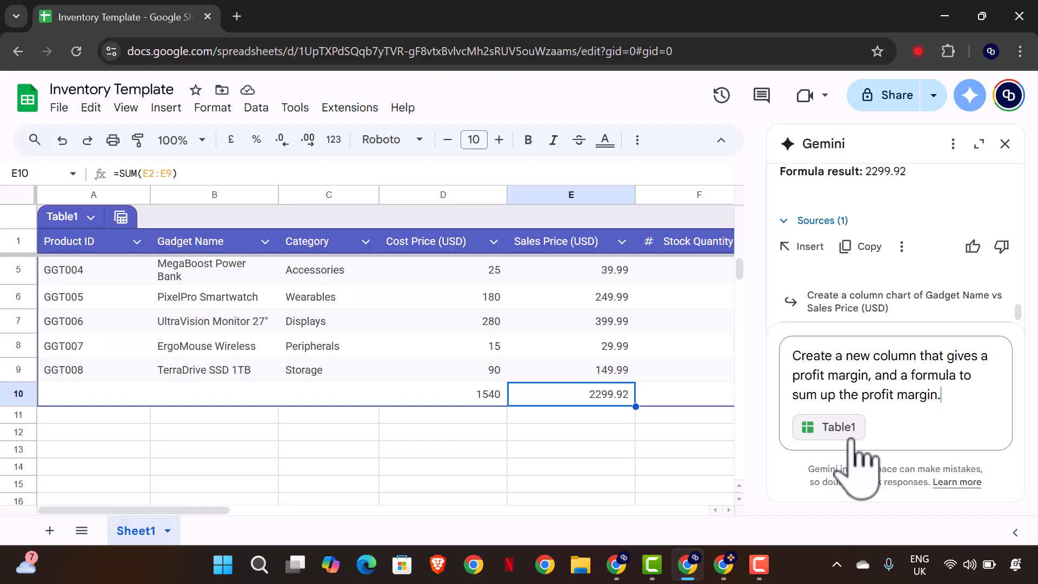
key(Return)
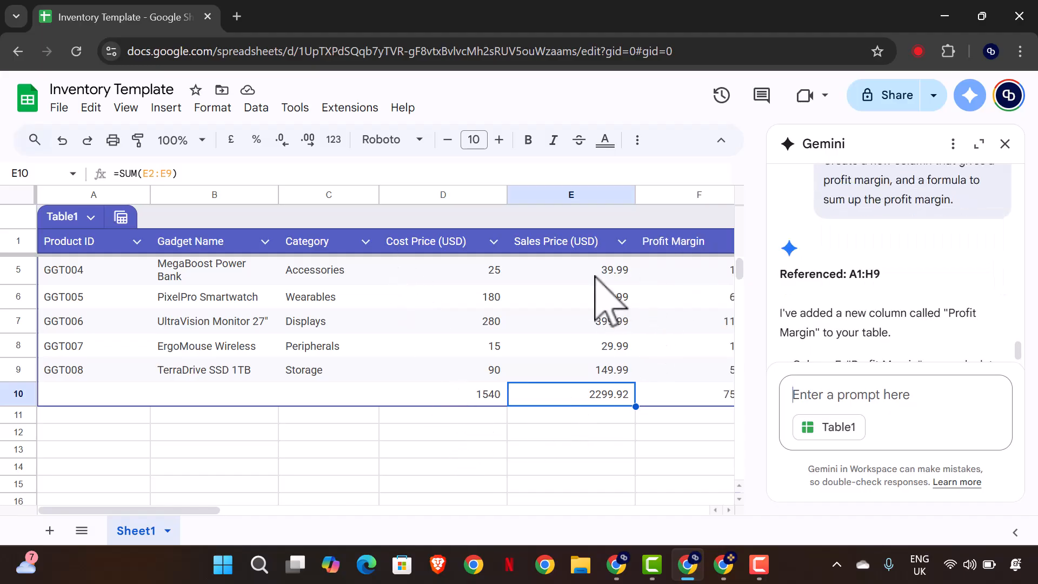
scroll(874, 267, down, 5)
scroll(872, 267, up, 2)
scroll(879, 292, up, 4)
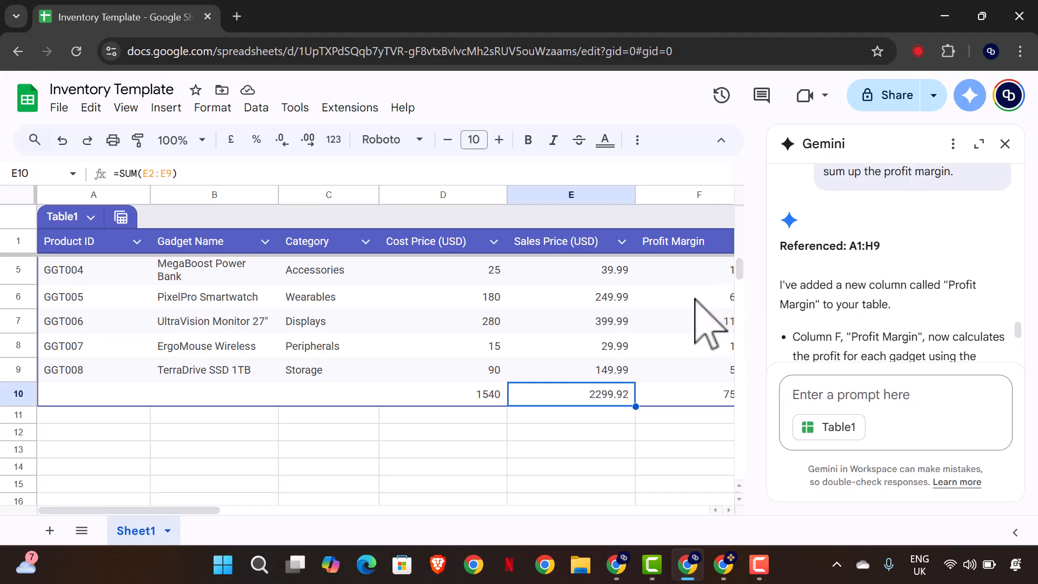
drag(212, 510, 264, 512)
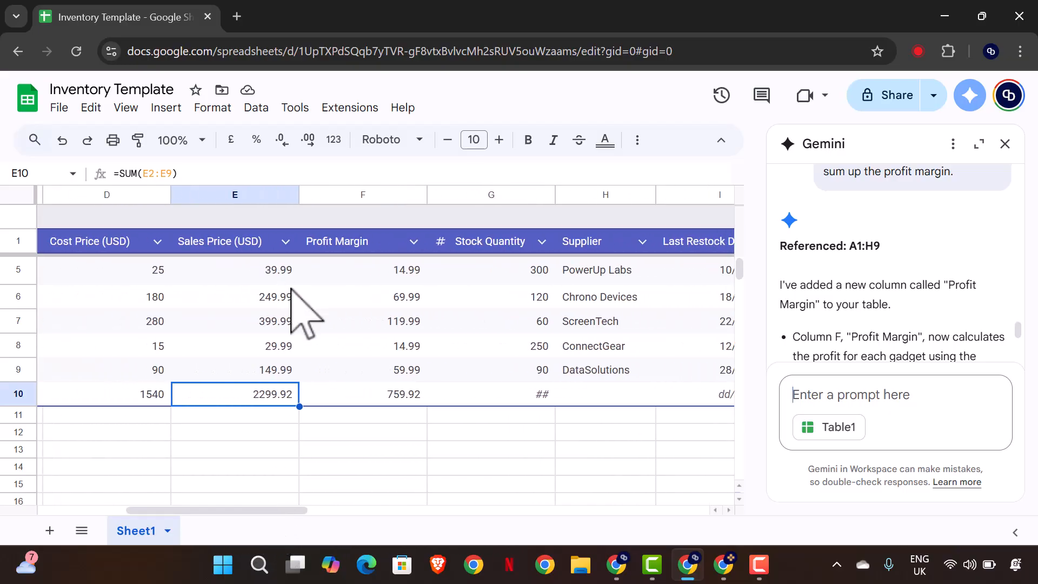